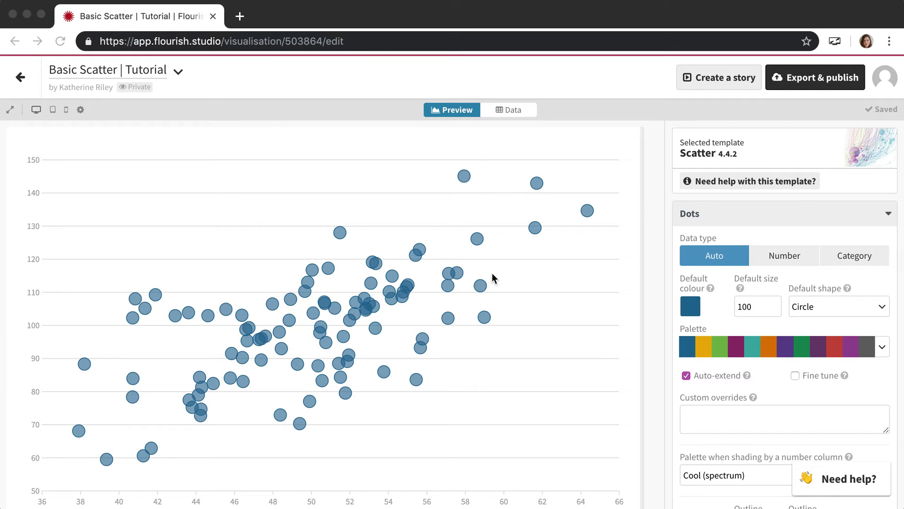
Switch to the Data sheet holding the sample x and y columns.
left_click(517, 111)
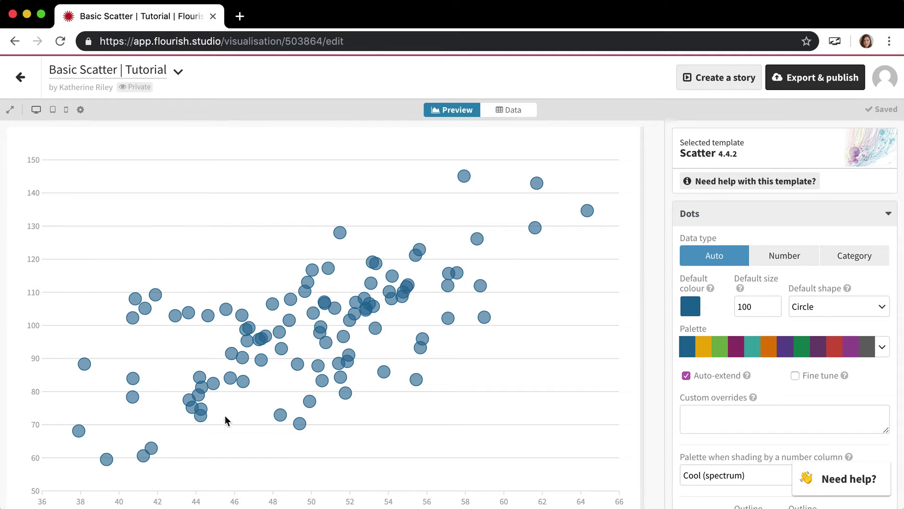
left_click(508, 113)
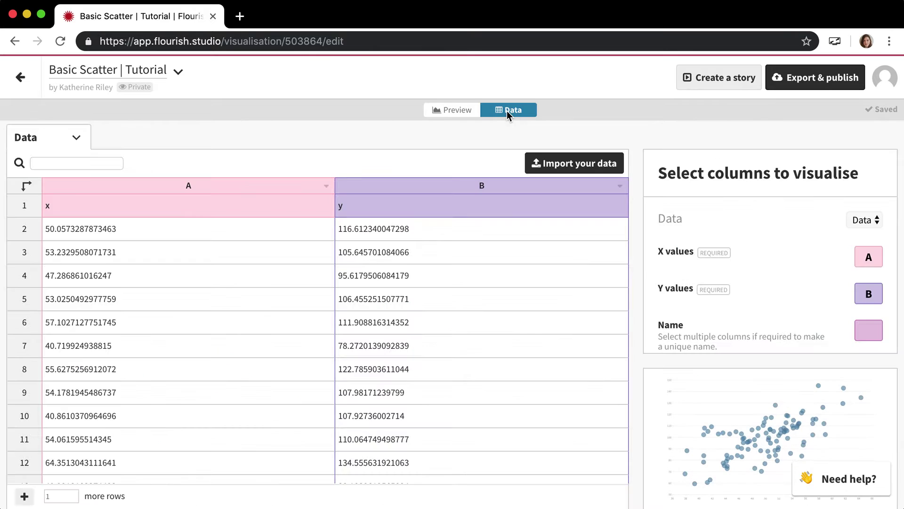
Import the chi-community hardship CSV, replacing the sample sheet with its 78 neighborhood rows.
left_click(592, 166)
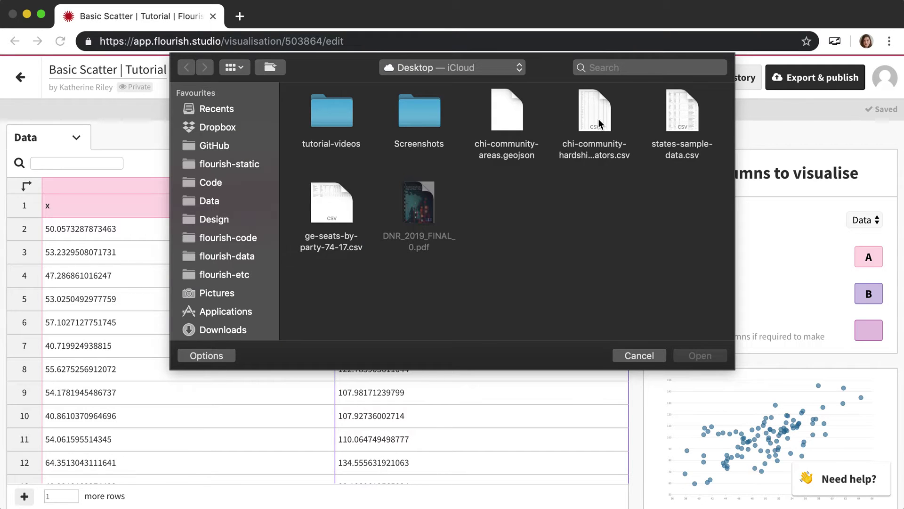
left_click(599, 118)
left_click(702, 355)
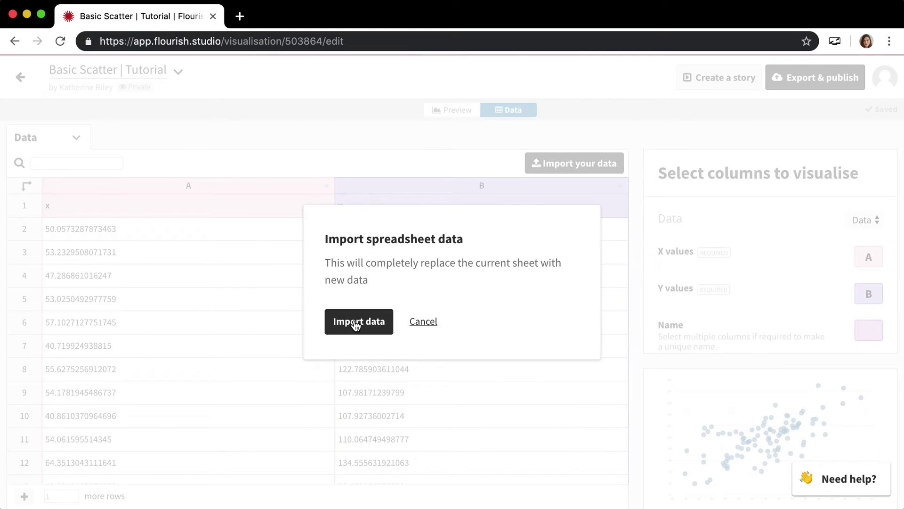
left_click(357, 324)
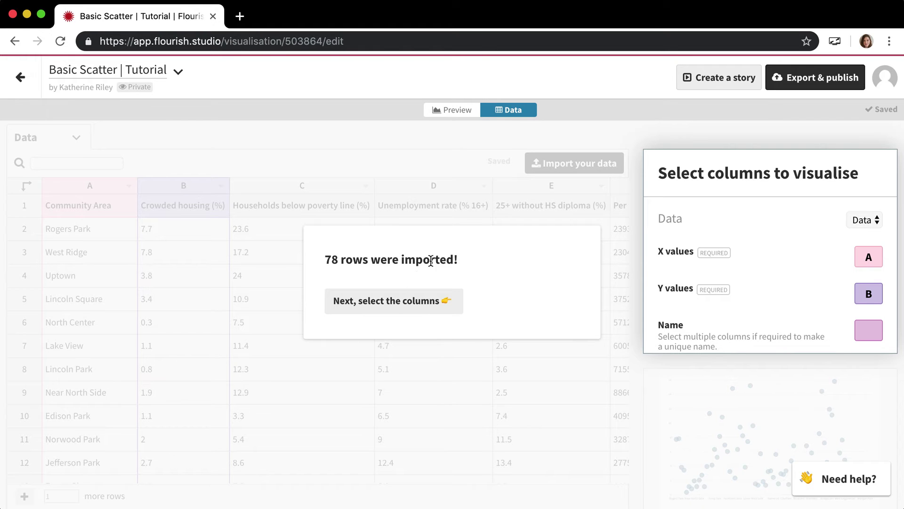
left_click(412, 301)
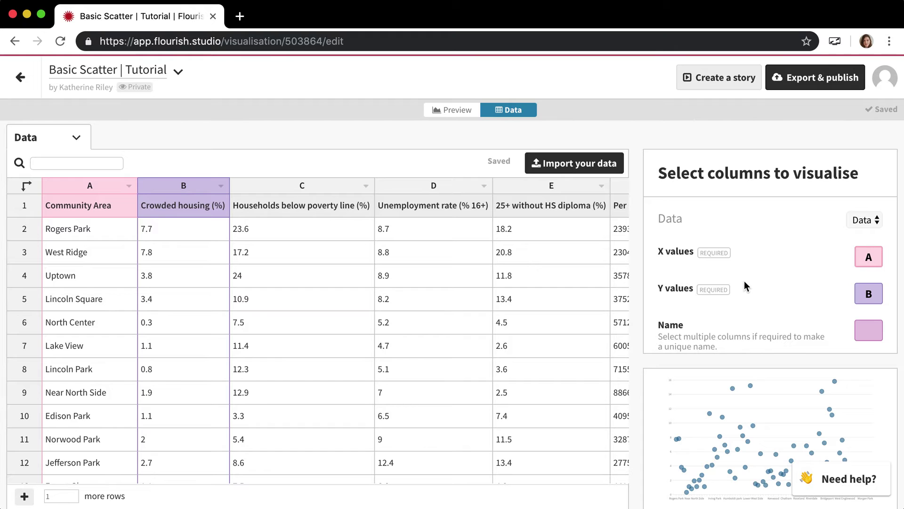
scroll(744, 280, "down", 3)
scroll(744, 281, "down", 5)
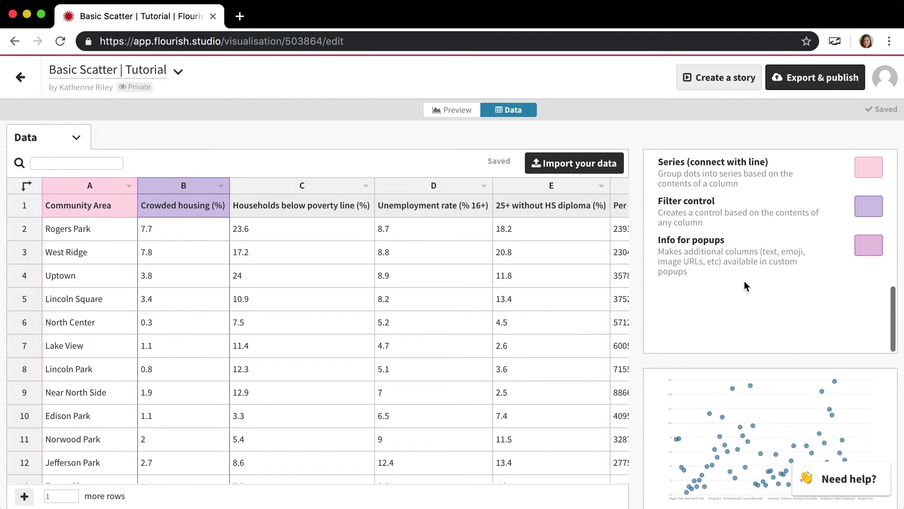
scroll(743, 280, "up", 4)
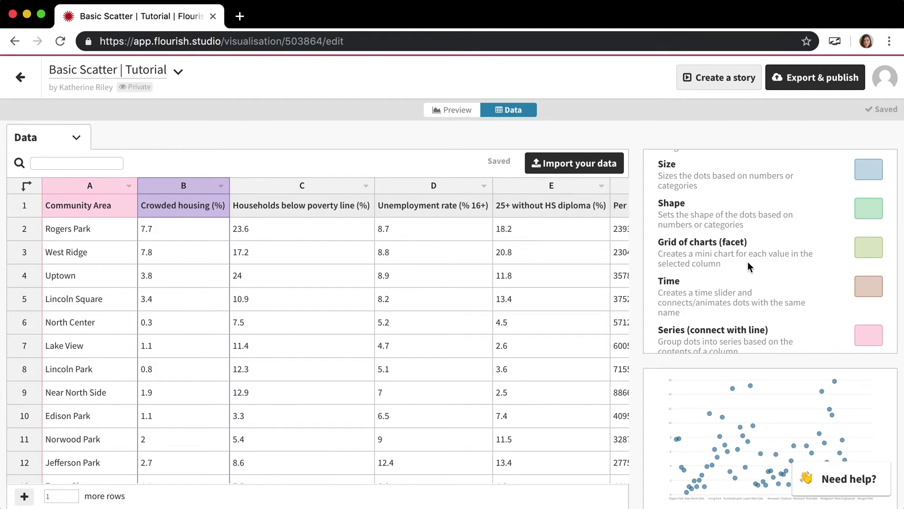
scroll(748, 260, "up", 5)
scroll(747, 260, "up", 2)
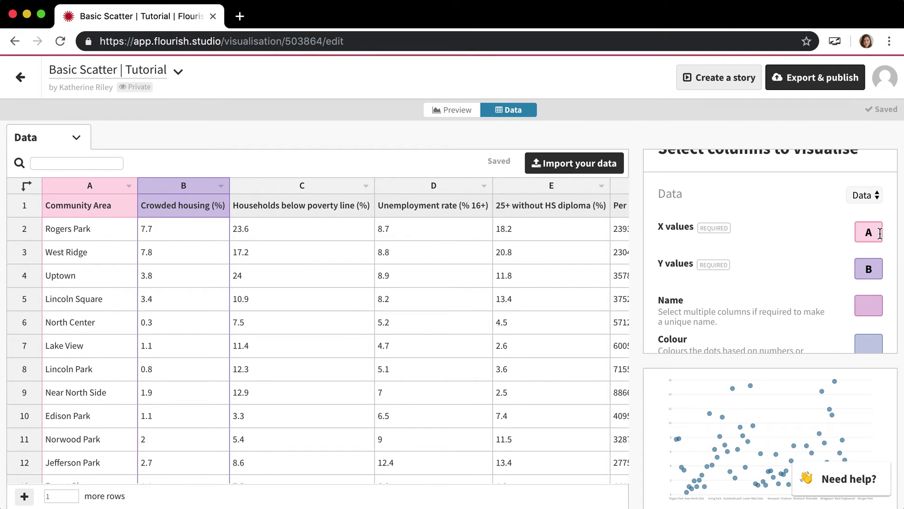
Change the X values column from A to C, Households below poverty line (%).
key("BackSpace")
type("C")
key("Tab")
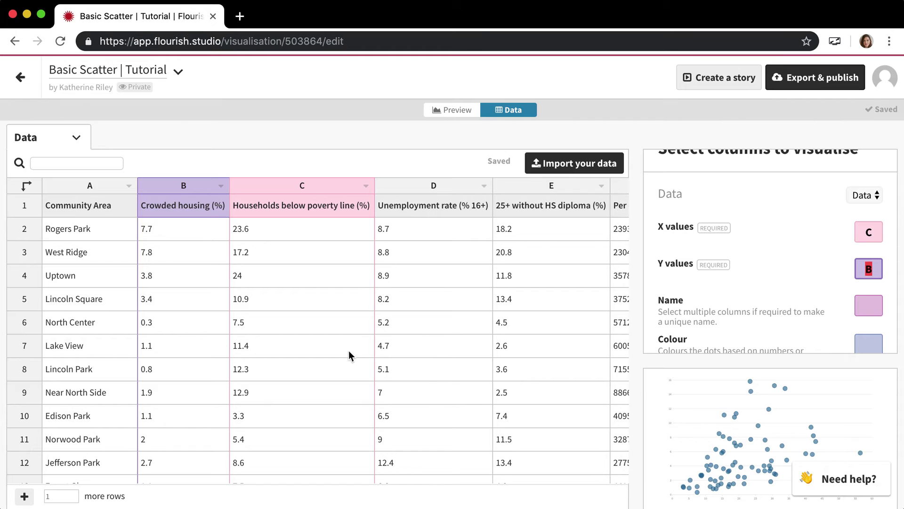
scroll(853, 242, "up", 1)
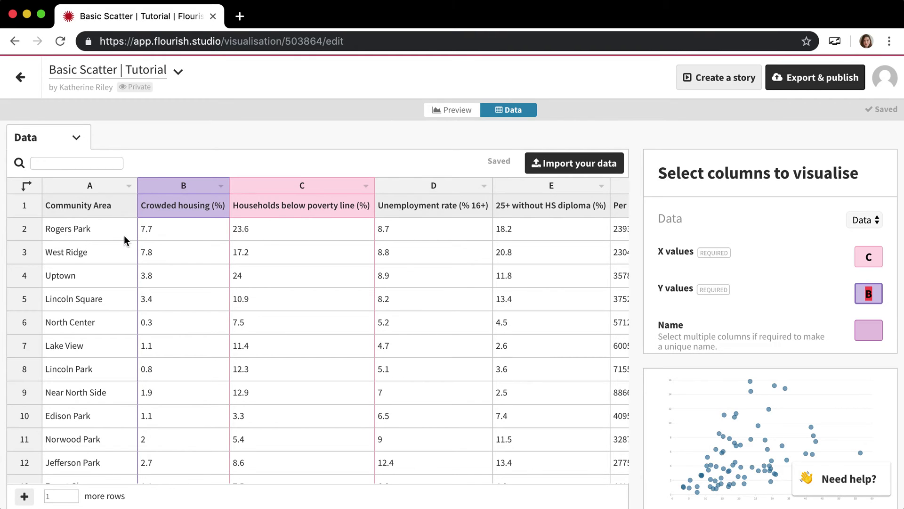
mouse_move(245, 218)
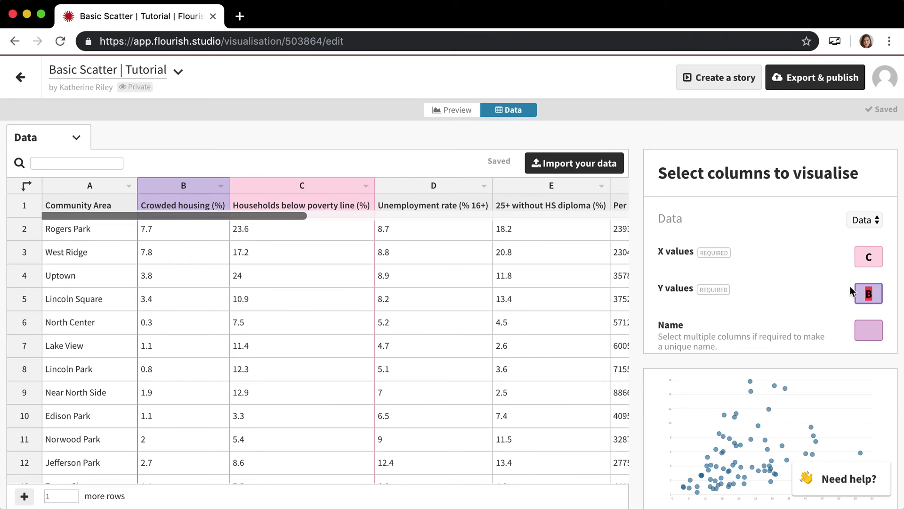
Set the Name column to A so each dot is labelled by Community Area.
left_click(881, 293)
left_click(880, 335)
type("A")
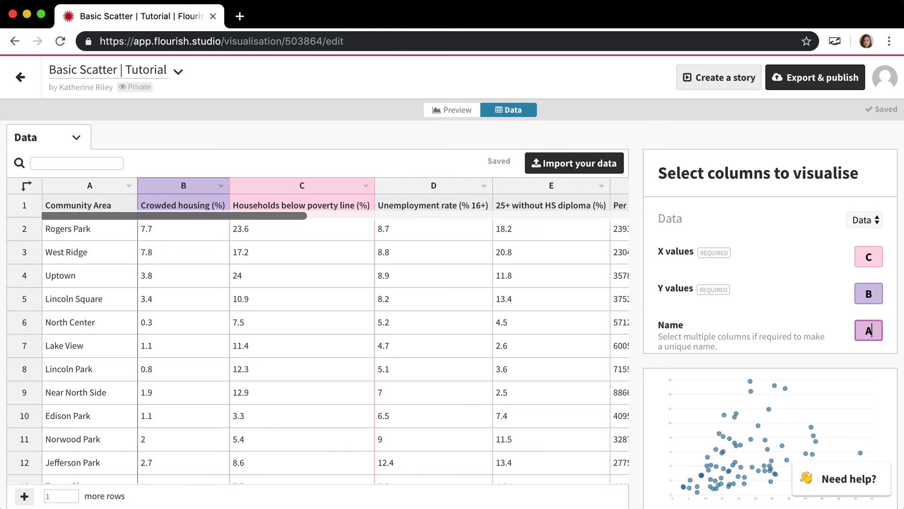
key("Tab")
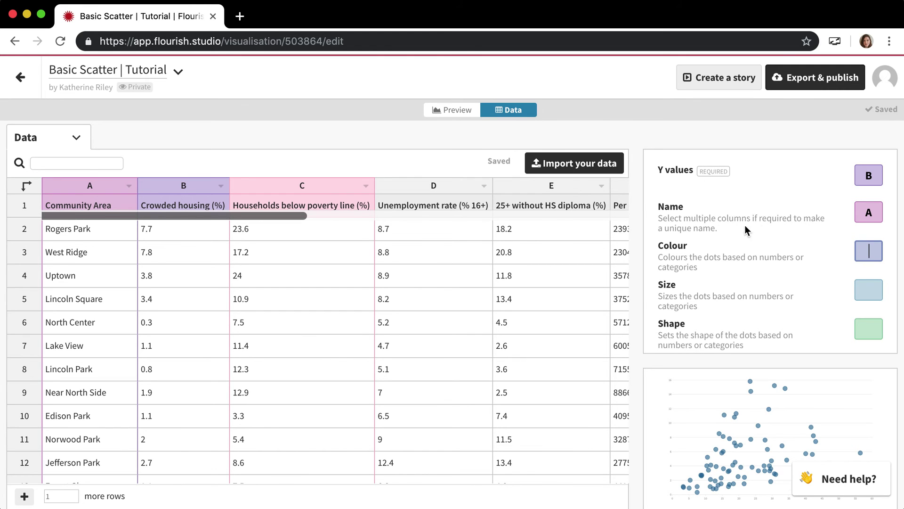
scroll(764, 225, "up", 2)
scroll(764, 226, "up", 1)
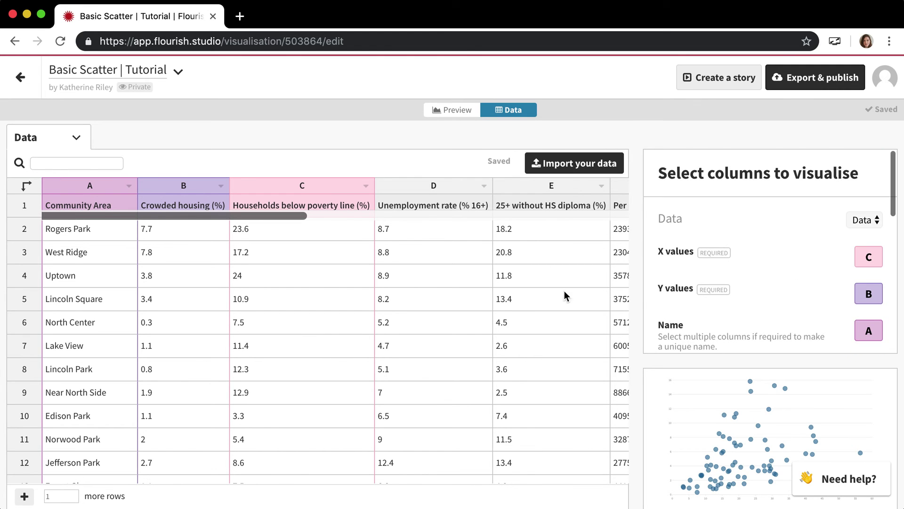
Set Y values to column C and X values to column B, crowded housing.
left_click(879, 294)
key("BackSpace")
type("C")
left_click(873, 256)
key("BackSpace")
type("B")
key("Tab")
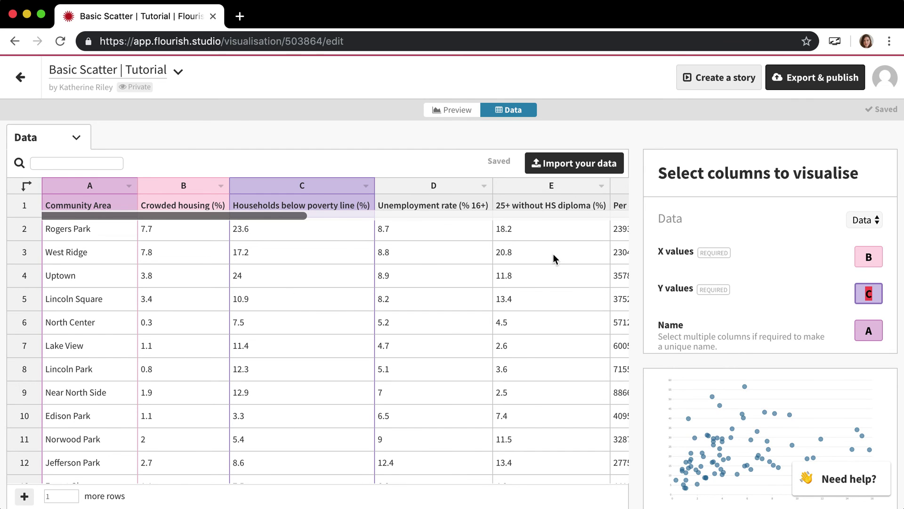
scroll(780, 245, "down", 3)
scroll(779, 243, "down", 3)
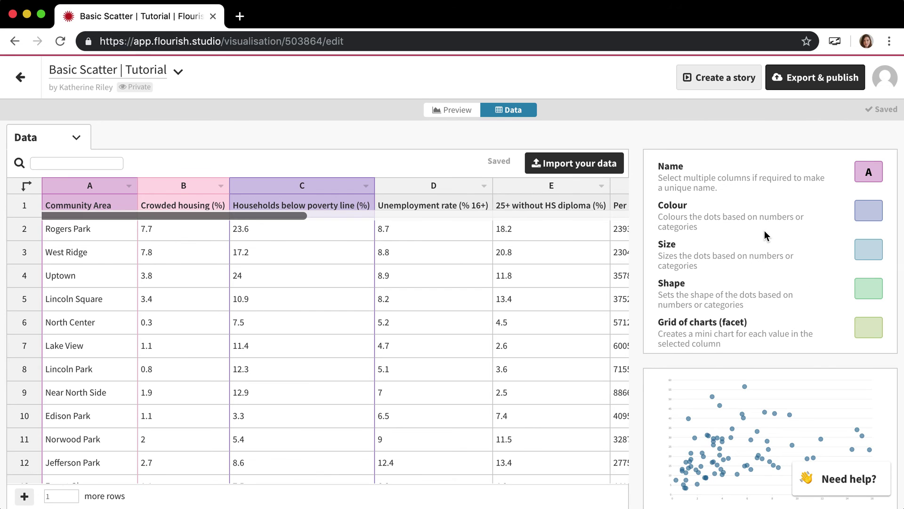
scroll(764, 230, "up", 1)
Preview the scatter and check tooltips, e.g. East Garfield Park at 8.2% and 42.4%.
left_click(452, 113)
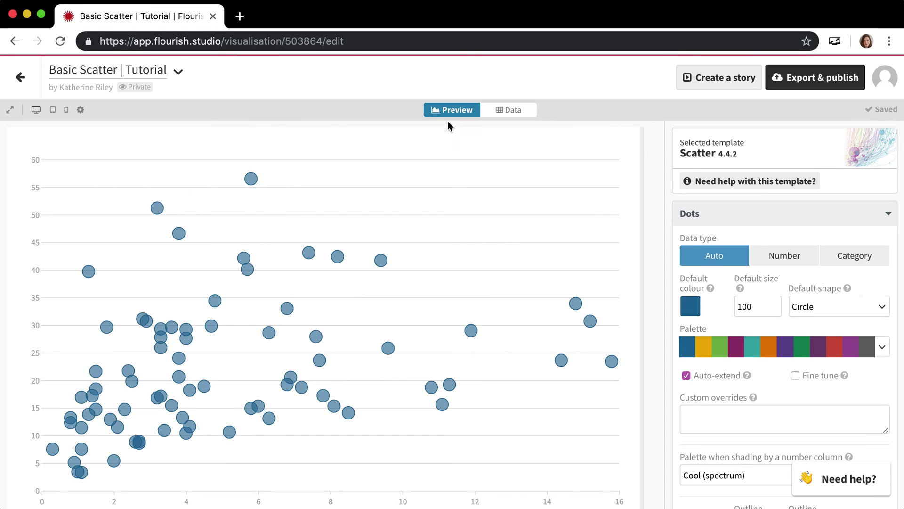
scroll(382, 264, "down", 1)
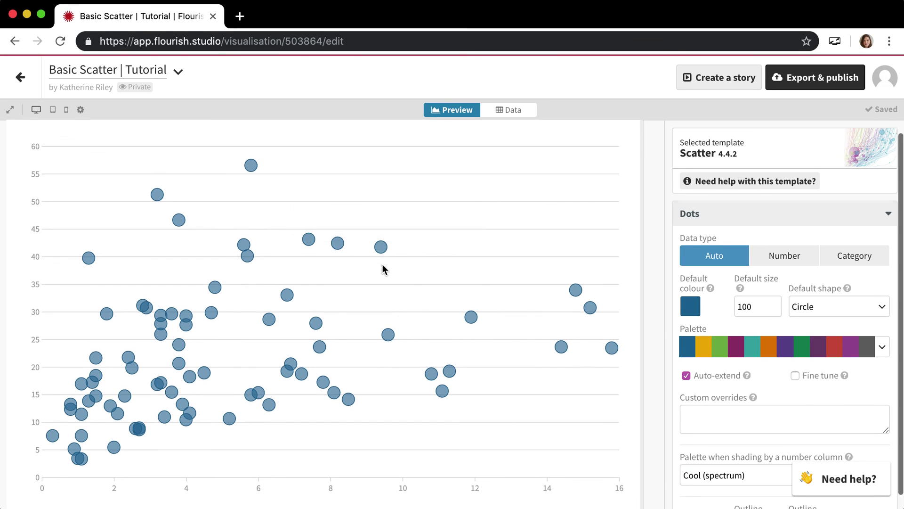
mouse_move(382, 250)
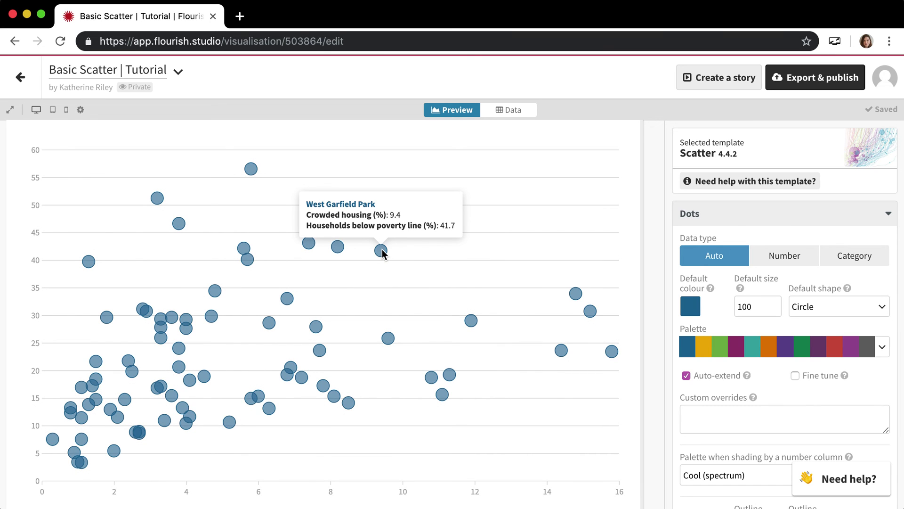
mouse_move(338, 250)
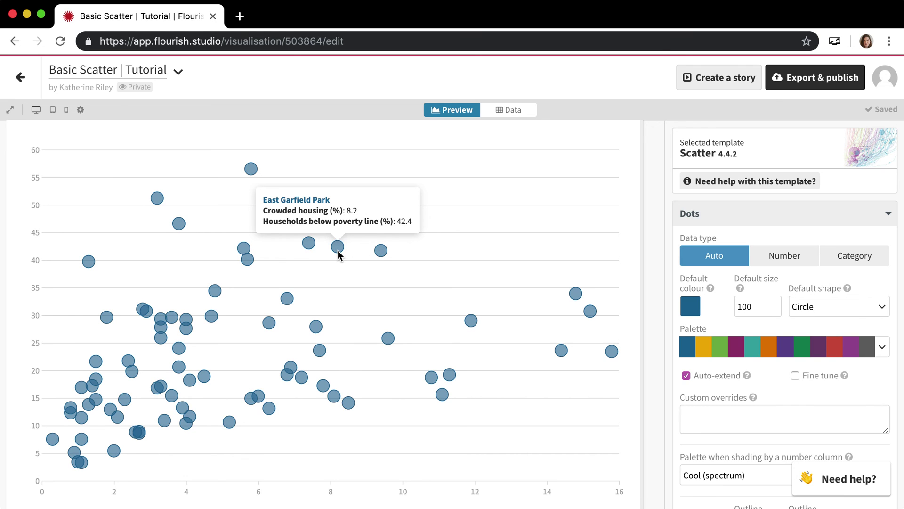
Return to the Data sheet and review assignments: X as B, Y as C, Name as A.
left_click(509, 109)
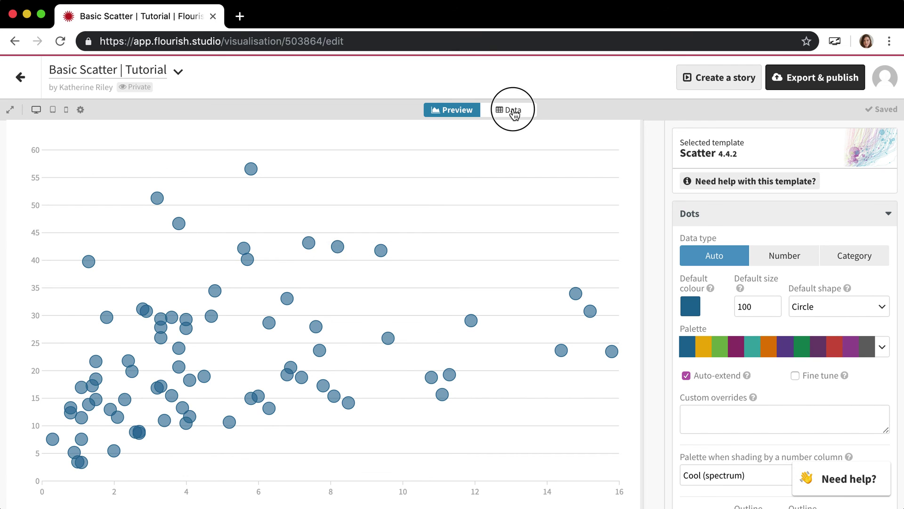
scroll(736, 244, "up", 3)
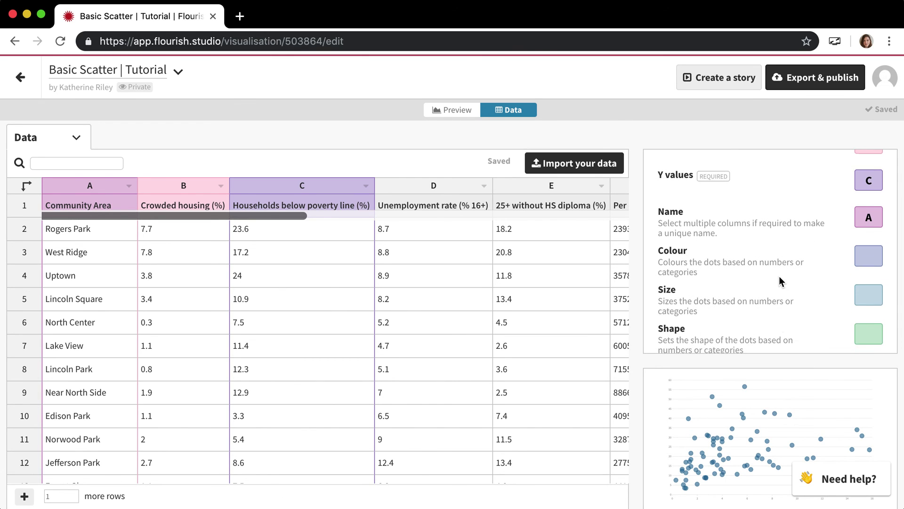
scroll(779, 278, "down", 2)
scroll(780, 278, "up", 3)
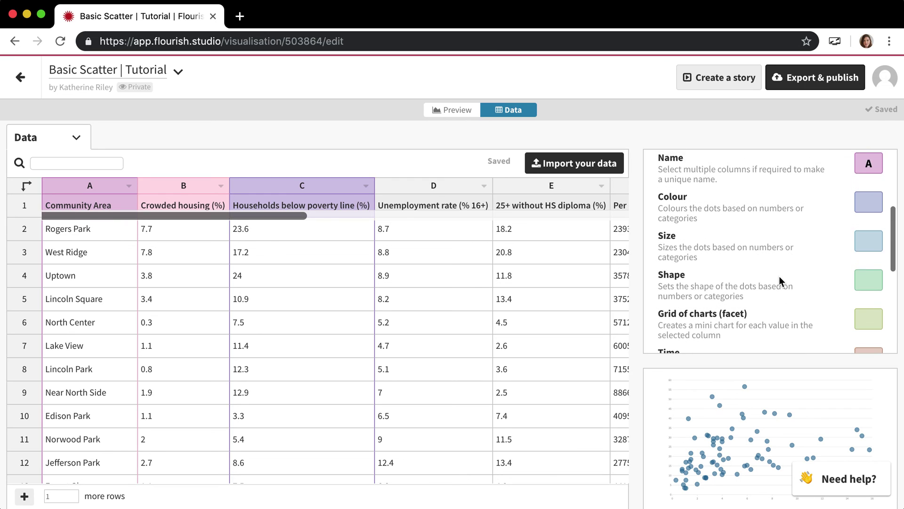
scroll(780, 276, "up", 1)
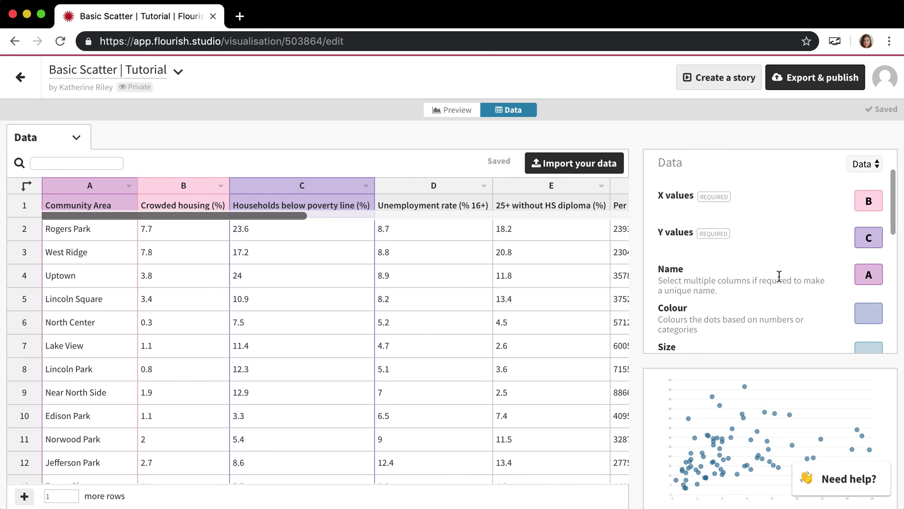
scroll(780, 277, "down", 1)
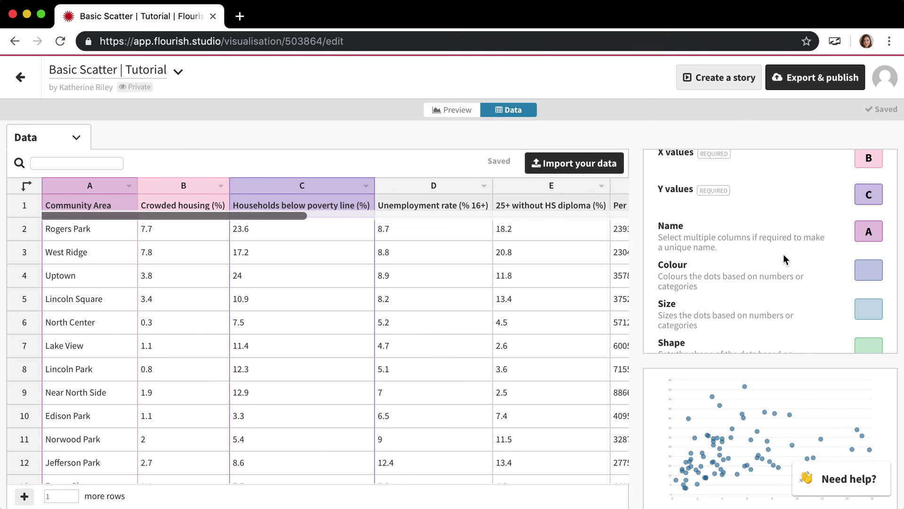
scroll(722, 233, "up", 2)
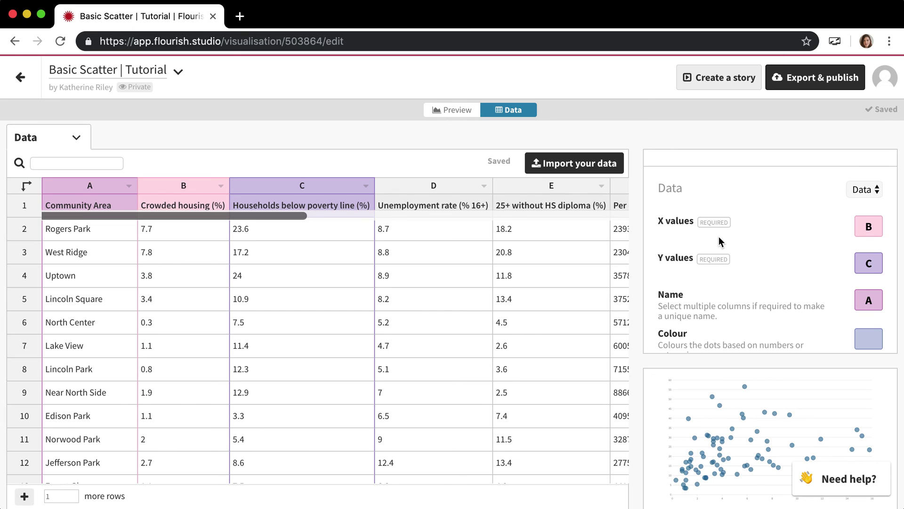